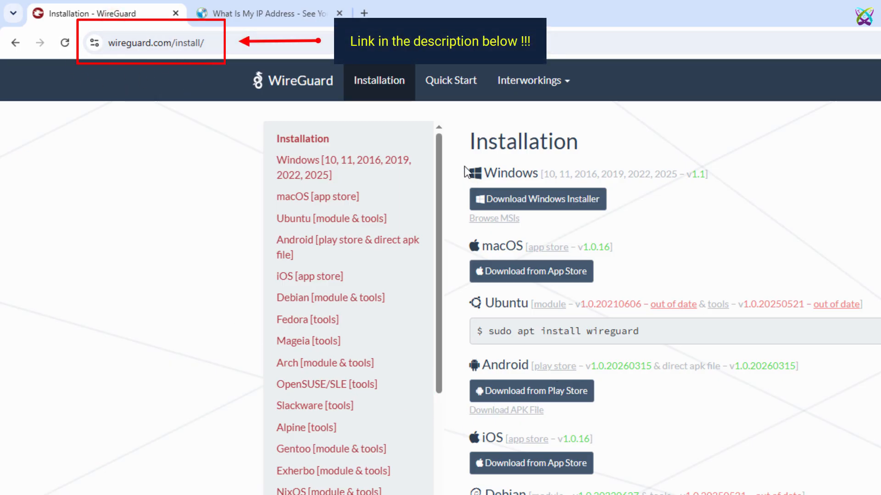
# Download the WireGuard Windows installer and install it with administrator rights, clearing the open windows from the desktop
pyautogui.click(580, 202)
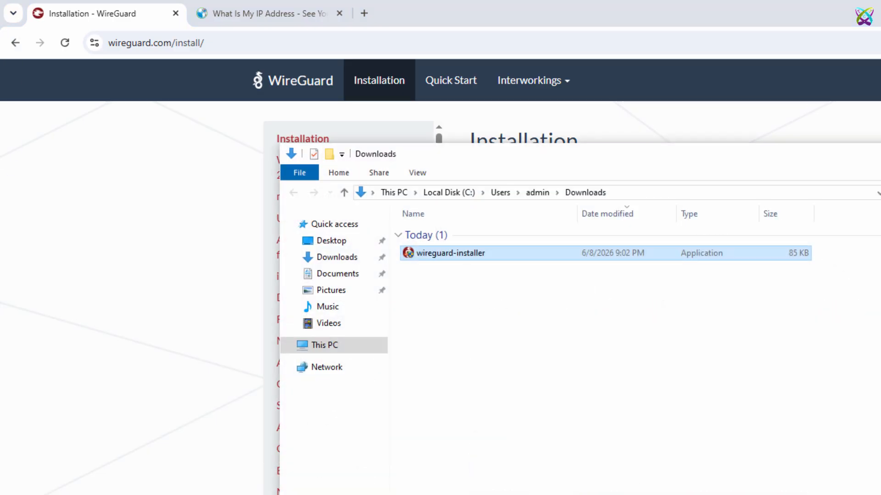
pyautogui.rightClick(489, 254)
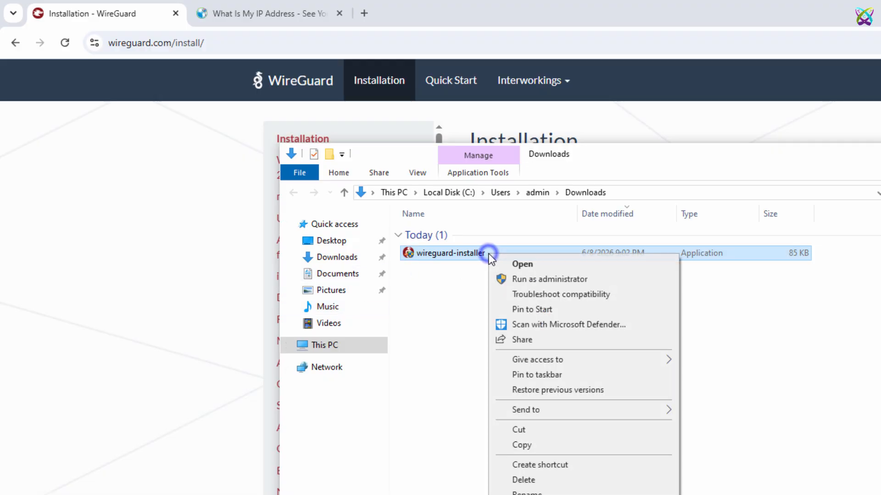
pyautogui.click(549, 279)
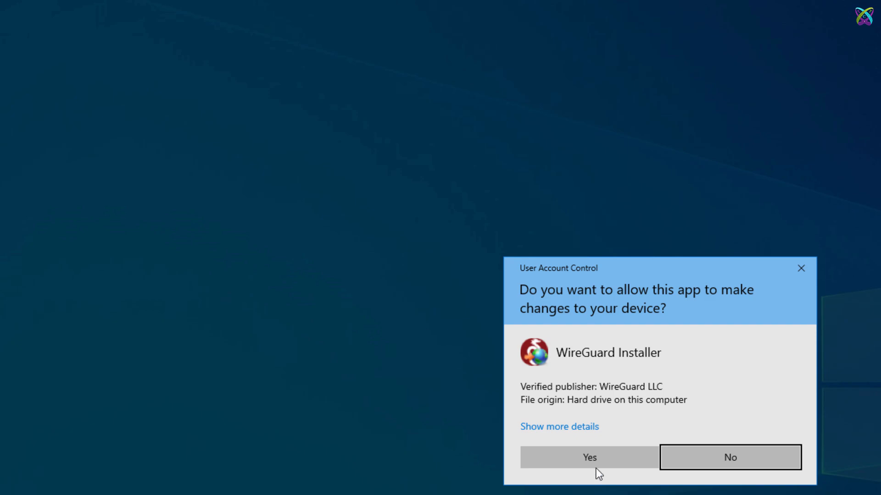
pyautogui.click(594, 458)
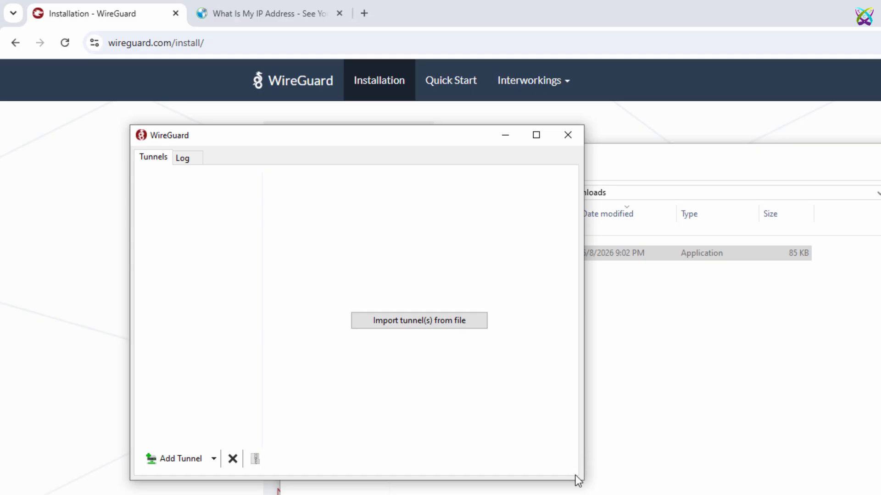
pyautogui.click(565, 139)
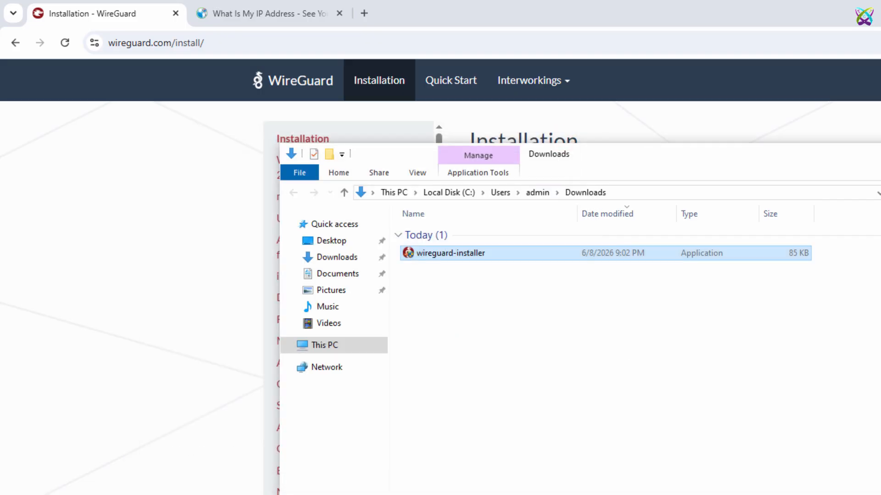
pyautogui.click(692, 101)
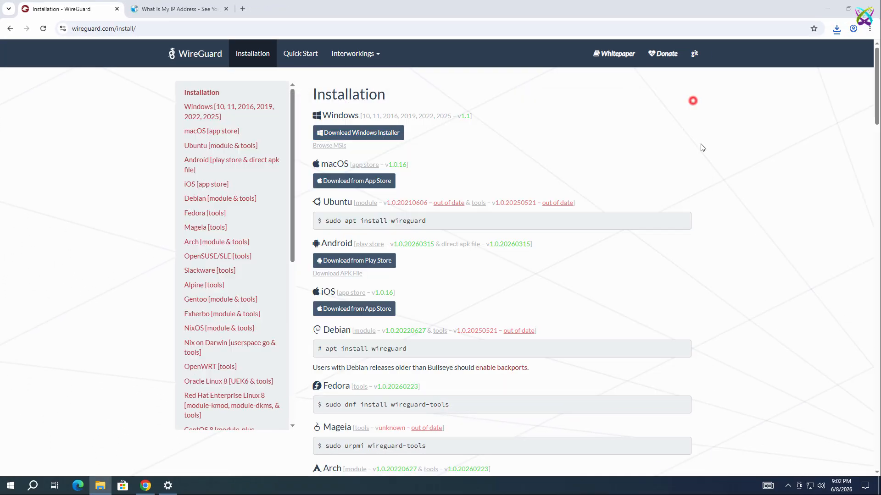
pyautogui.click(824, 9)
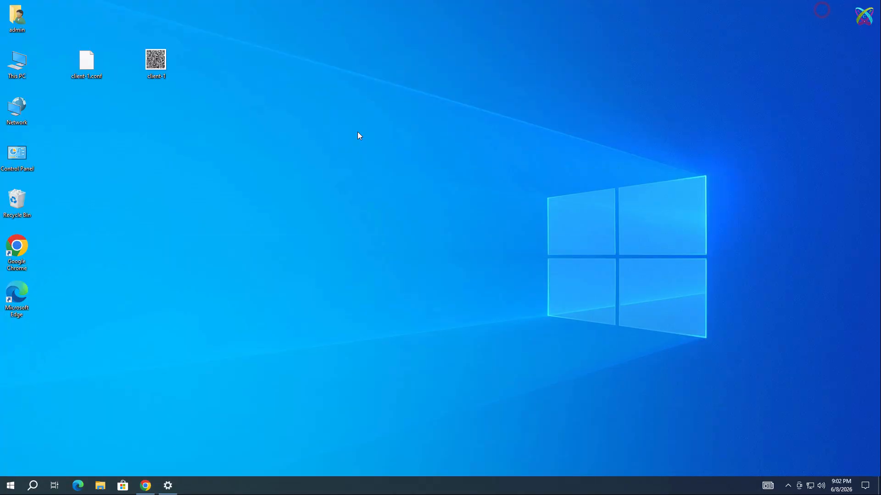
# Create a desktop shortcut for WireGuard from its Start Menu program location and place it below the client-1.conf file
pyautogui.click(11, 486)
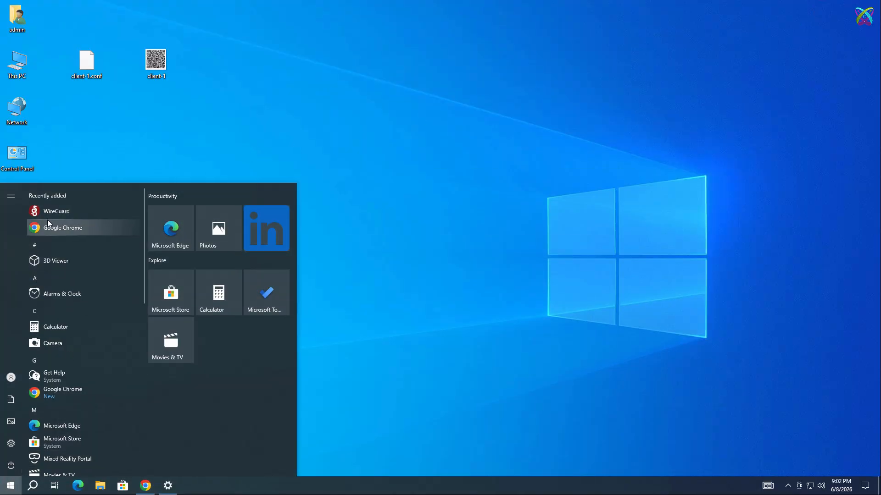
pyautogui.rightClick(101, 210)
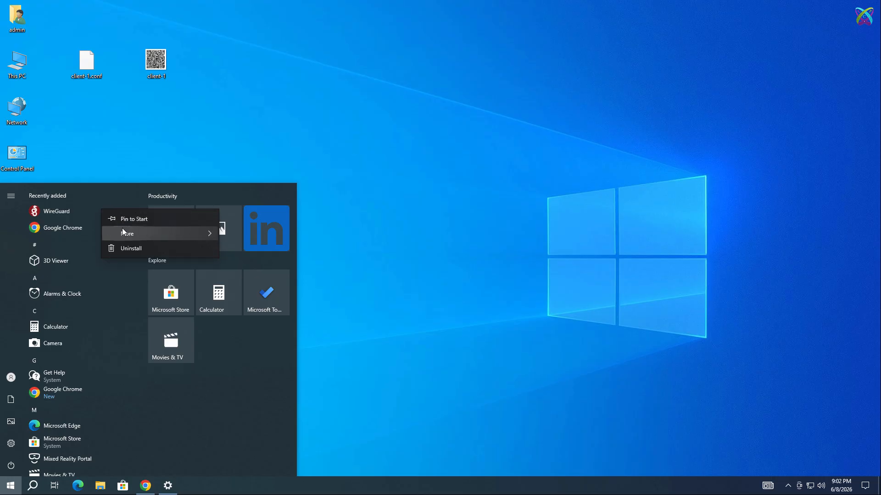
pyautogui.moveTo(129, 229)
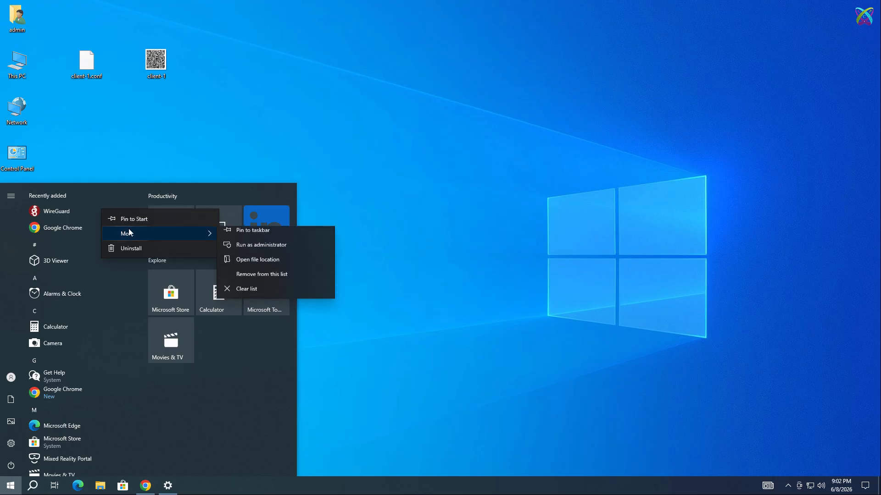
pyautogui.click(260, 267)
pyautogui.rightClick(300, 252)
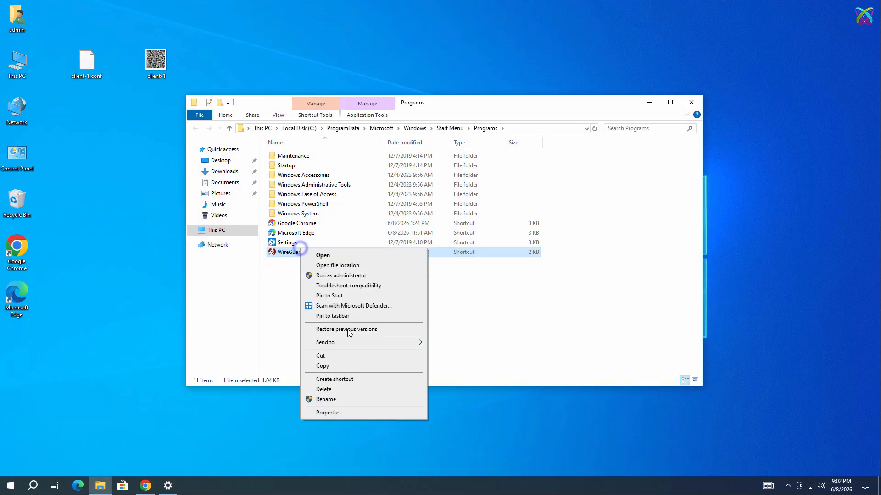
pyautogui.moveTo(330, 342)
pyautogui.click(446, 364)
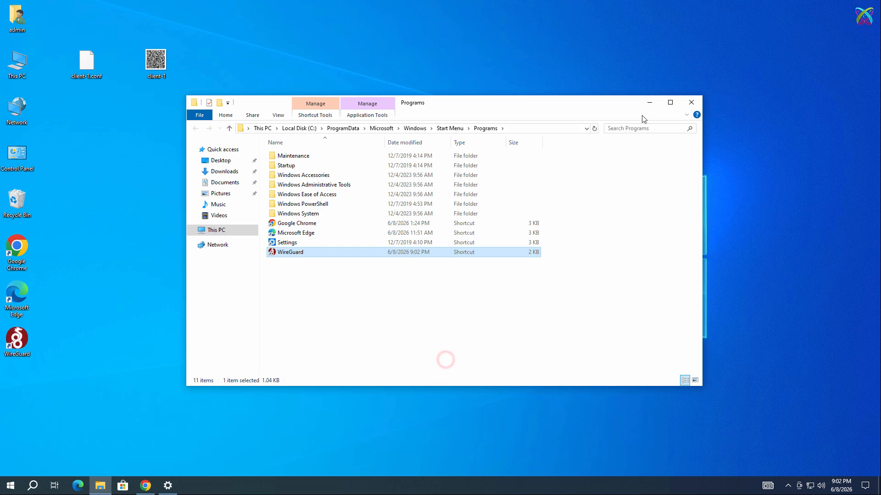
pyautogui.click(691, 101)
pyautogui.moveTo(17, 342); pyautogui.dragTo(79, 120)
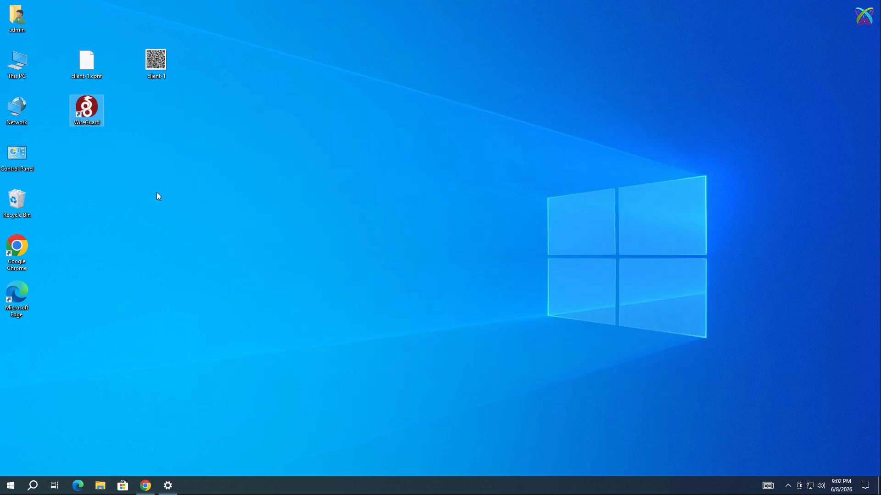
# Launch WireGuard as administrator from its desktop shortcut and move its window clear of the desktop icons
pyautogui.rightClick(92, 113)
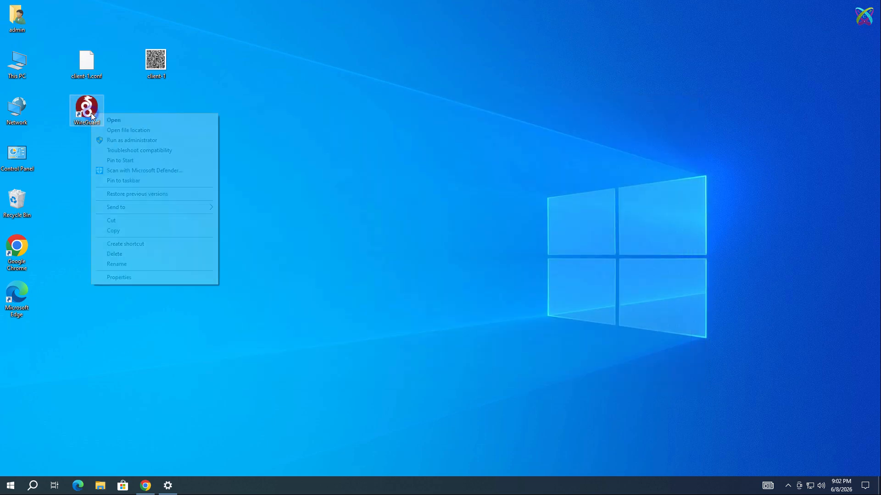
pyautogui.click(189, 140)
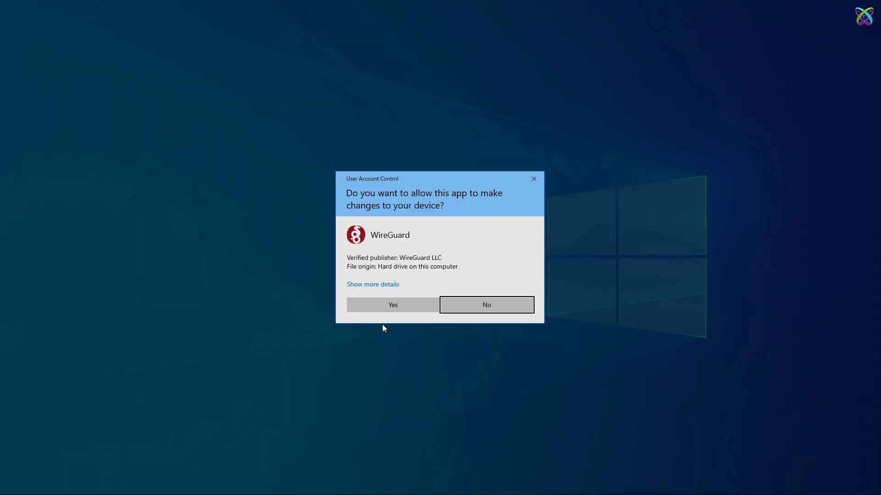
pyautogui.click(387, 306)
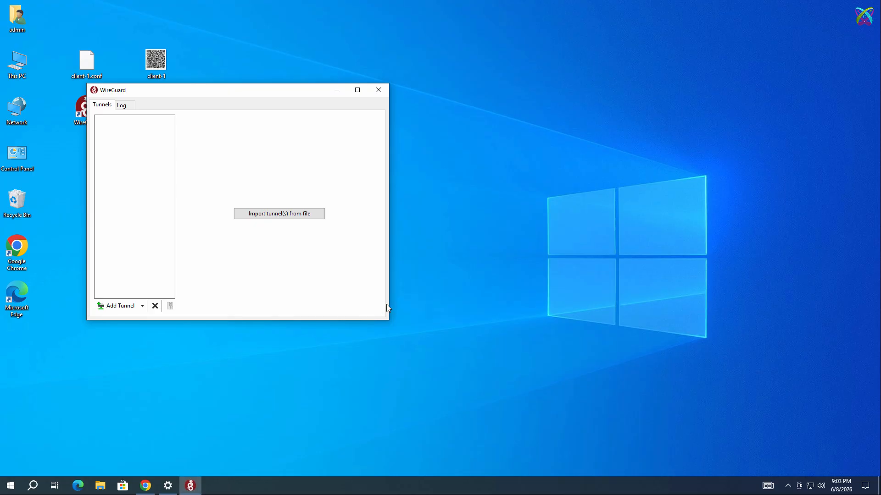
pyautogui.moveTo(154, 90); pyautogui.dragTo(267, 31)
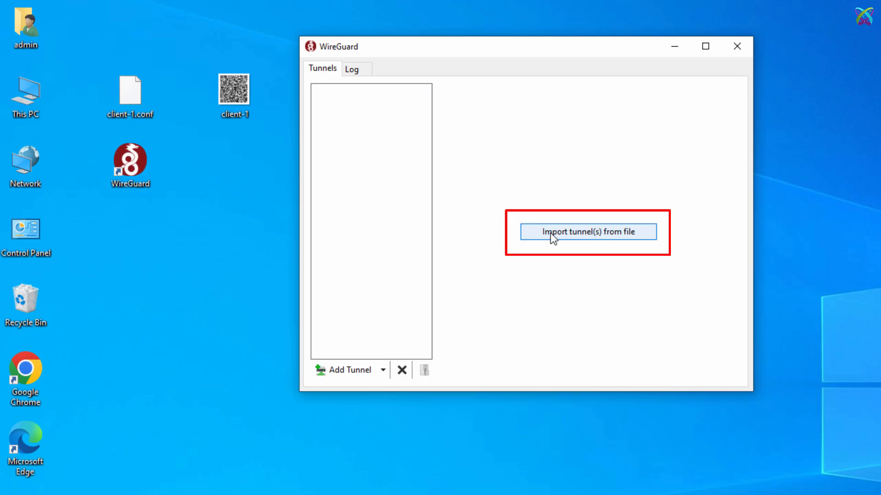
# Import the client-1.conf tunnel configuration from the Desktop folder into WireGuard
pyautogui.click(588, 231)
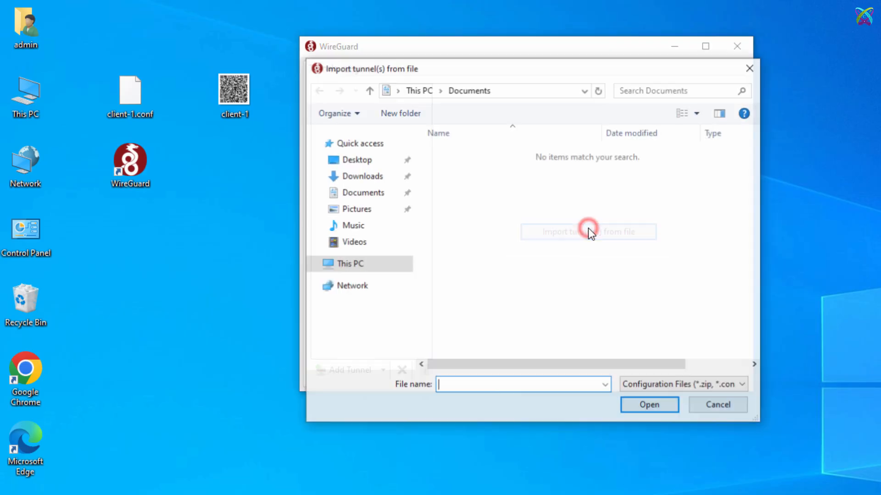
pyautogui.click(374, 160)
pyautogui.click(471, 153)
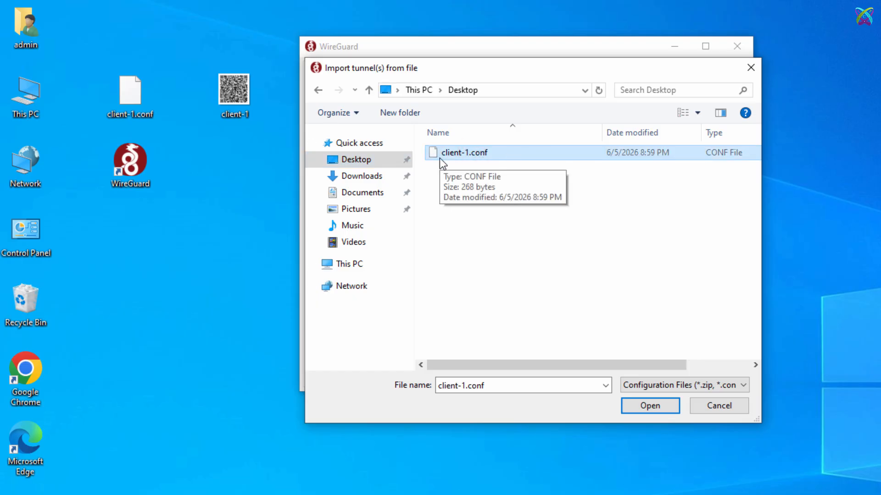
pyautogui.click(656, 406)
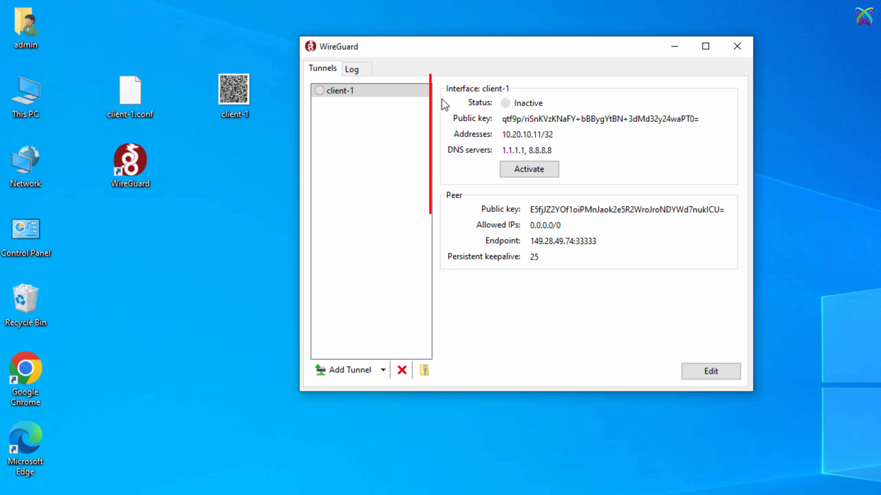
# Review the client-1 interface's public key, addresses and DNS servers, and the peer's public key and endpoint
pyautogui.moveTo(702, 118)
pyautogui.mouseDown()
pyautogui.moveTo(576, 118)
pyautogui.moveTo(708, 114)
pyautogui.mouseUp()
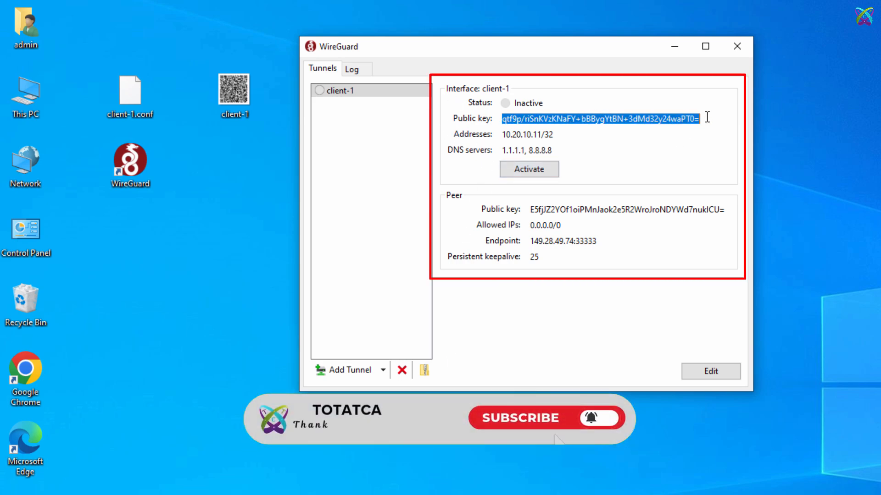
pyautogui.click(500, 133)
pyautogui.moveTo(554, 134); pyautogui.dragTo(567, 151)
pyautogui.click(502, 150)
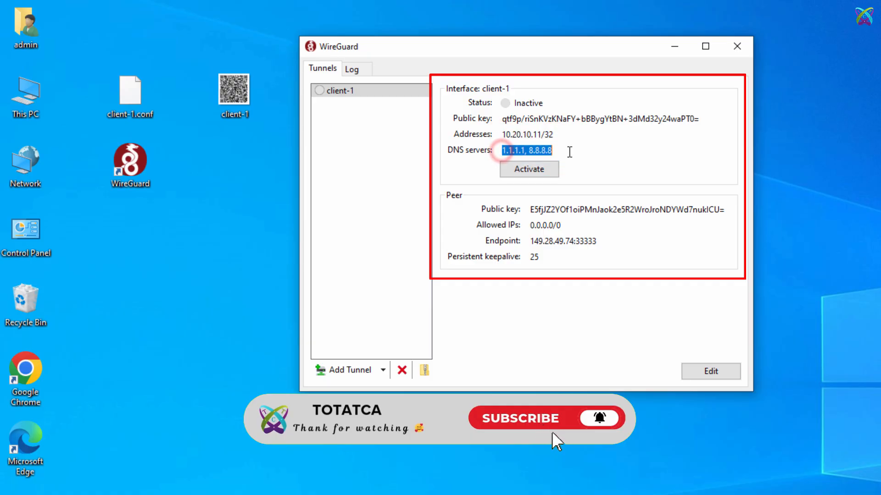
pyautogui.moveTo(531, 209); pyautogui.dragTo(730, 210)
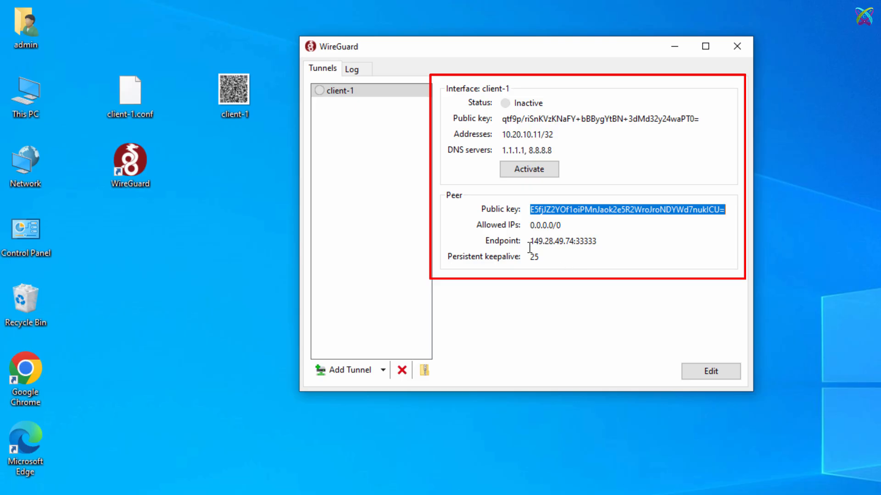
pyautogui.moveTo(530, 241); pyautogui.dragTo(612, 244)
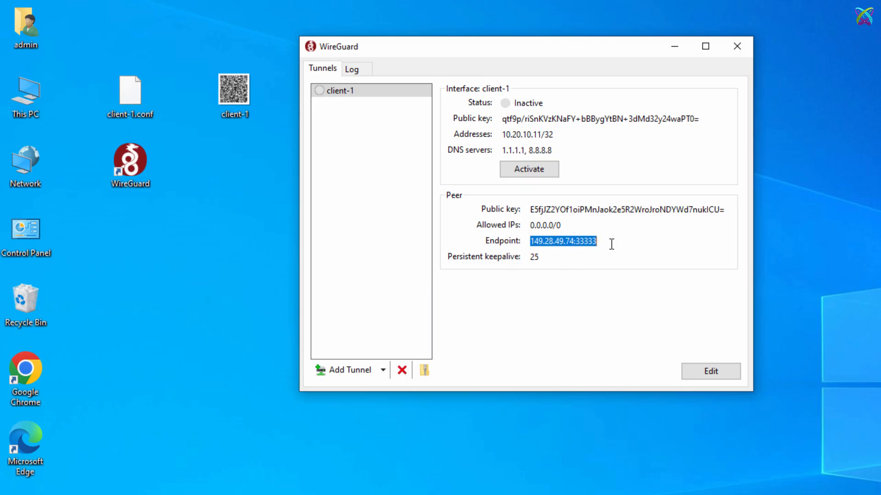
# Activate the client-1 tunnel and check its connection status and data transfer
pyautogui.click(556, 170)
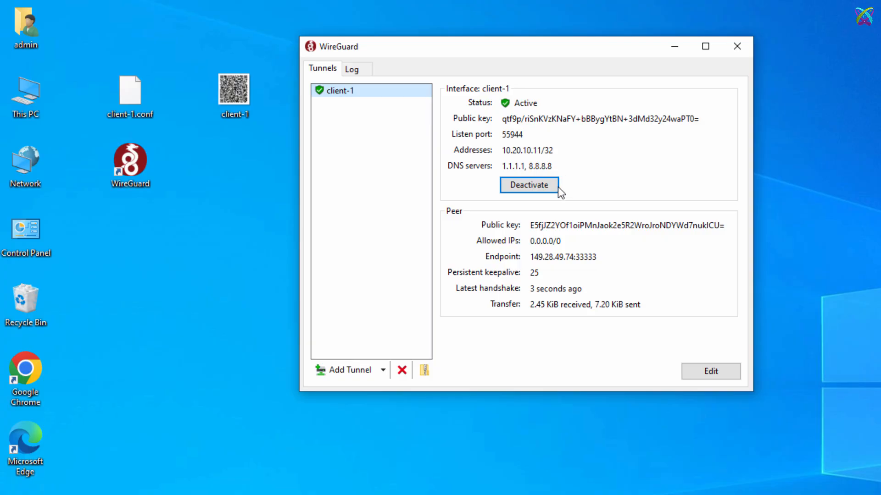
pyautogui.moveTo(515, 107); pyautogui.dragTo(550, 107)
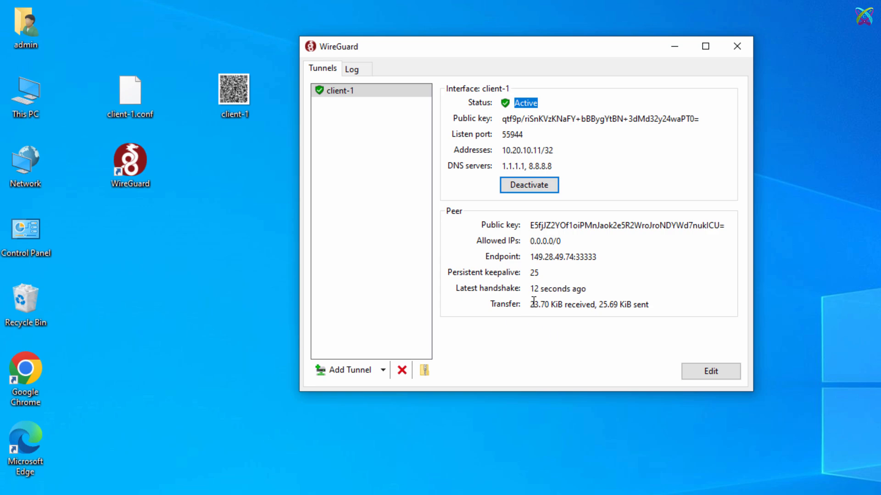
pyautogui.moveTo(531, 305); pyautogui.dragTo(663, 305)
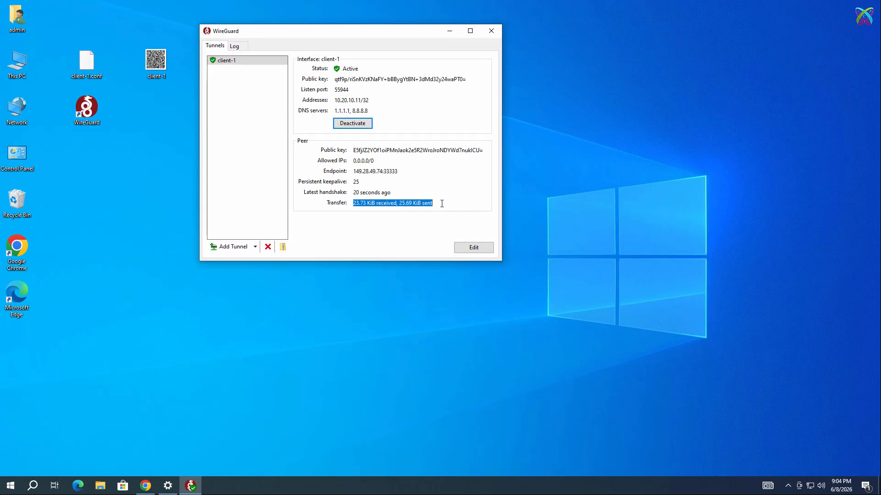
# Open Command Prompt beside the WireGuard window and run a continuous ping to 10.20.10.1 with ping 10.20.10.1 -t
pyautogui.press('super+r')
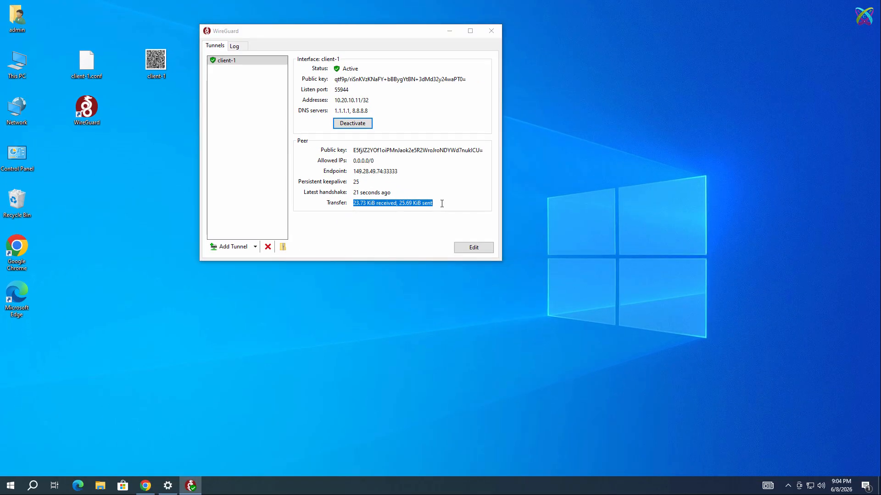
pyautogui.write('cmd')
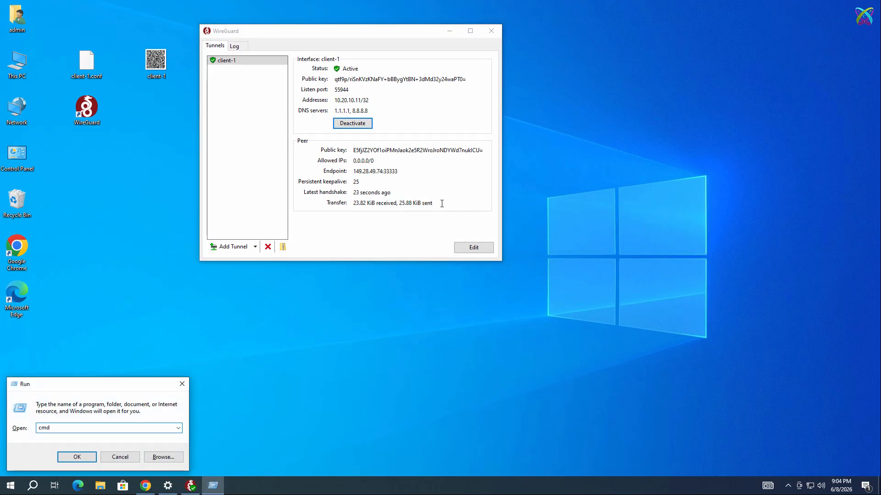
pyautogui.press('Return')
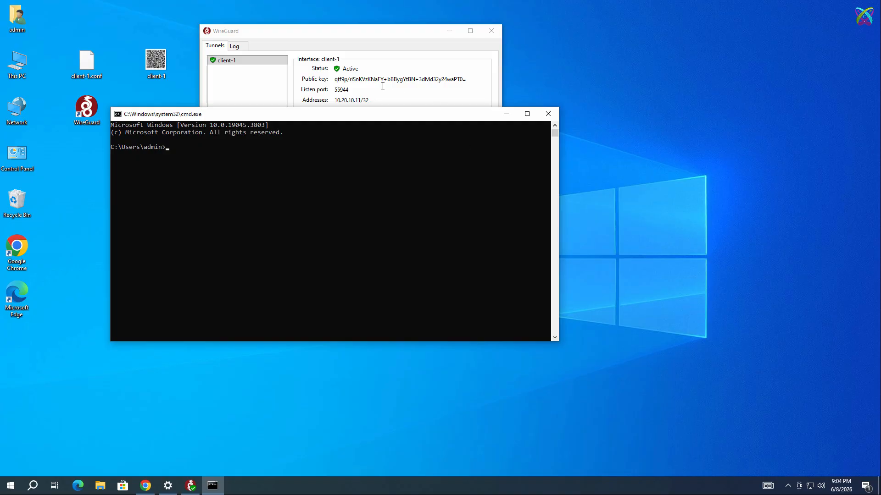
pyautogui.moveTo(145, 119); pyautogui.dragTo(533, 37)
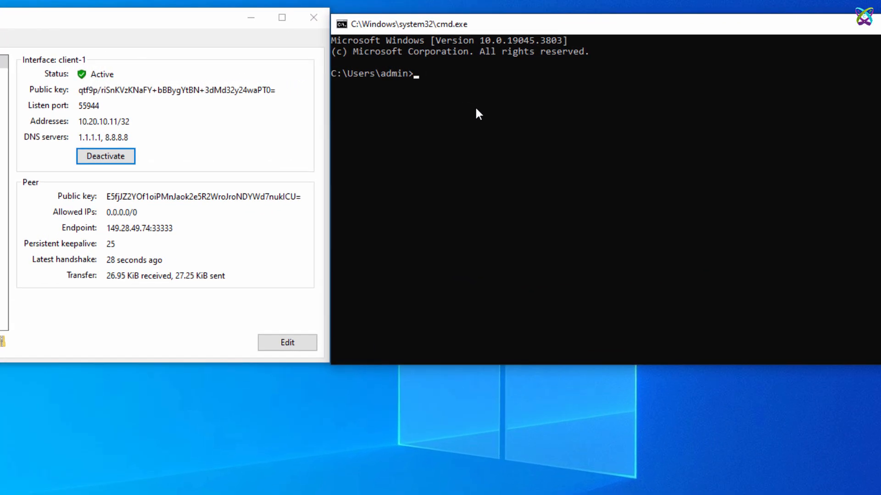
pyautogui.write('ping 10.20.10.')
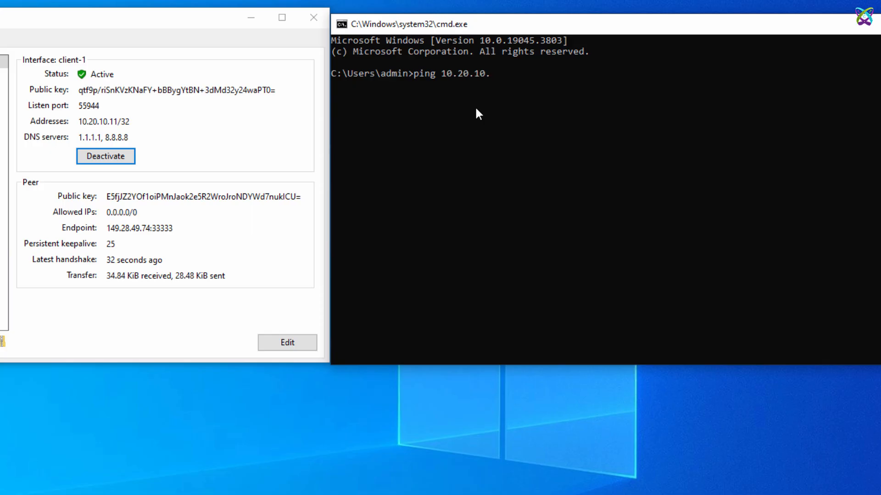
pyautogui.write('1 -t')
pyautogui.press('Return')
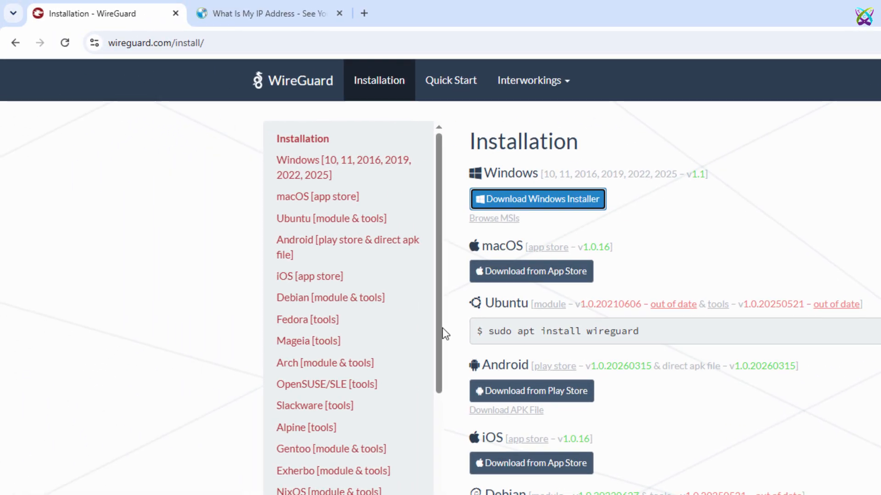
# Switch to the whatismyipaddress.com page in Chrome, reload it, and check the public IPv4 address
pyautogui.click(313, 20)
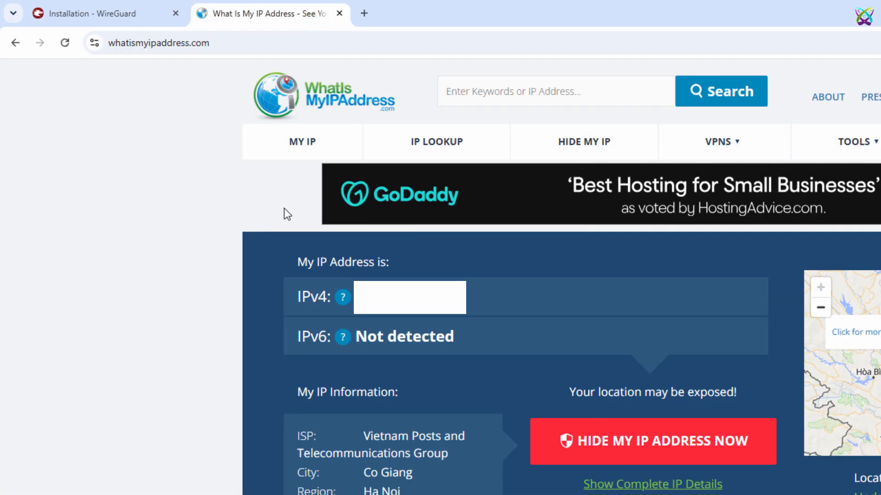
pyautogui.click(67, 48)
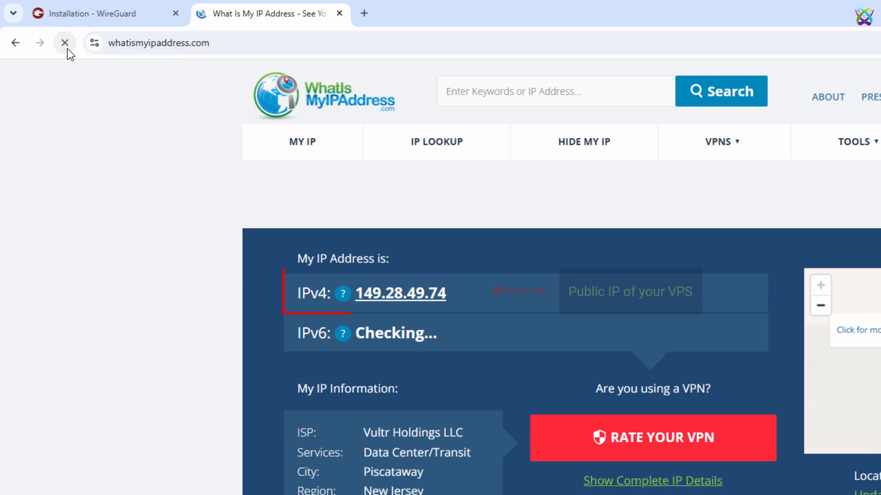
pyautogui.click(452, 299)
pyautogui.moveTo(452, 299); pyautogui.dragTo(358, 294)
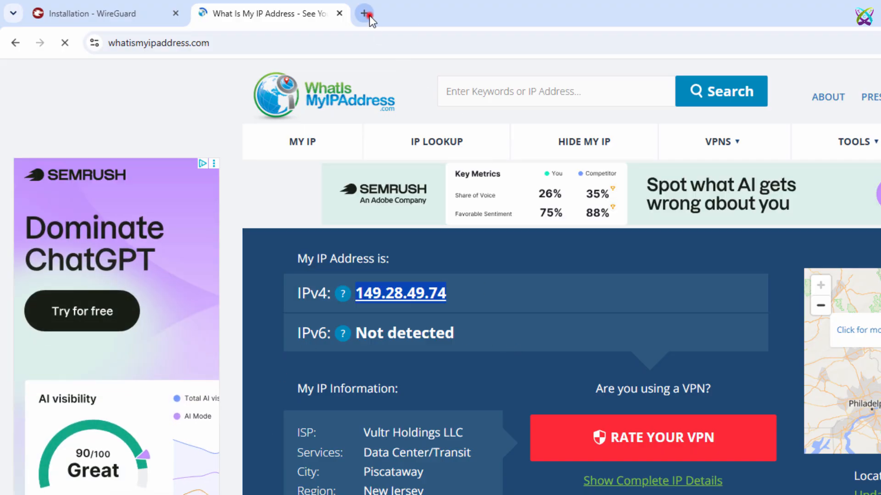
# Open totatca.com in a new browser tab to test web access through the tunnel
pyautogui.click(364, 13)
pyautogui.write('totatca.com')
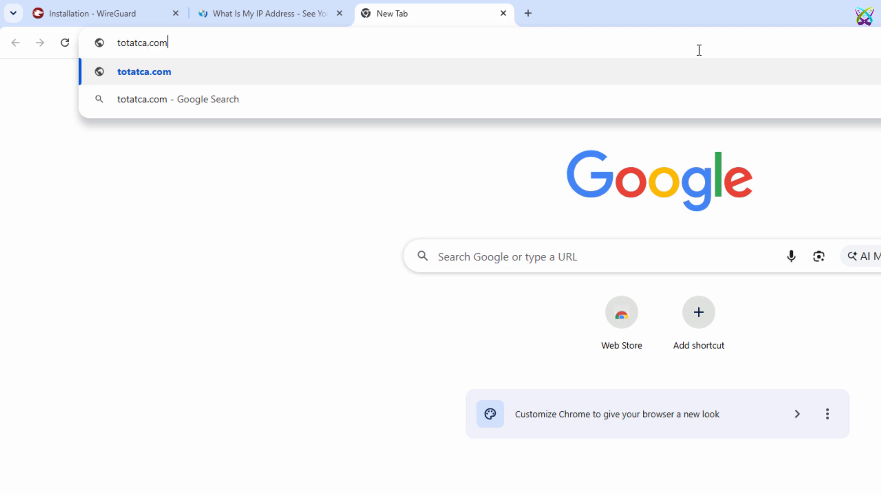
pyautogui.press('Return')
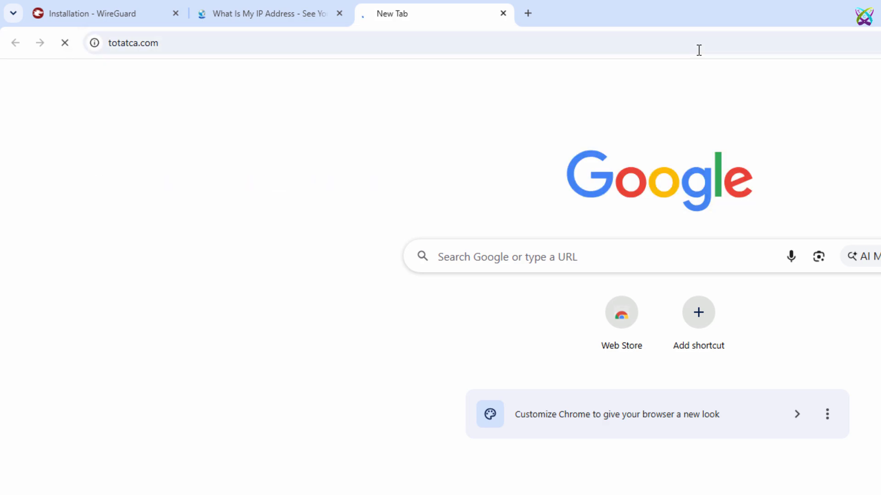